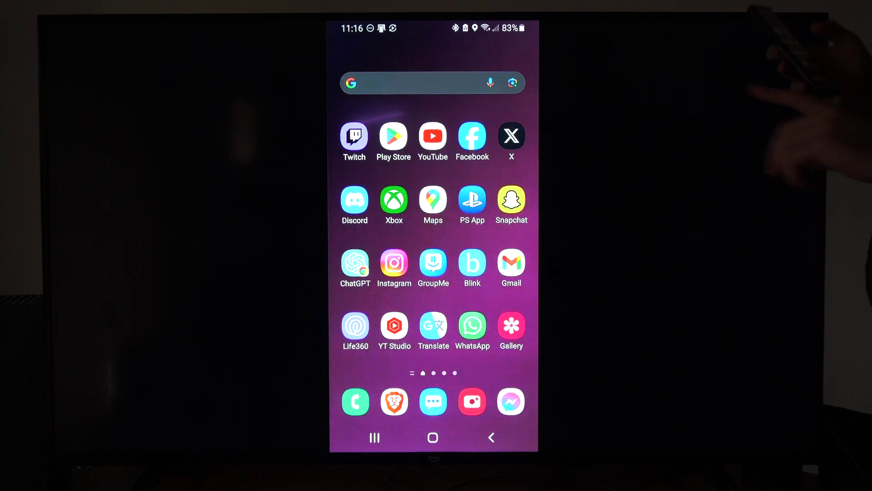
Step: Launch the PlayStation App and show the Play screen with recently played games and hours
left_click(472, 199)
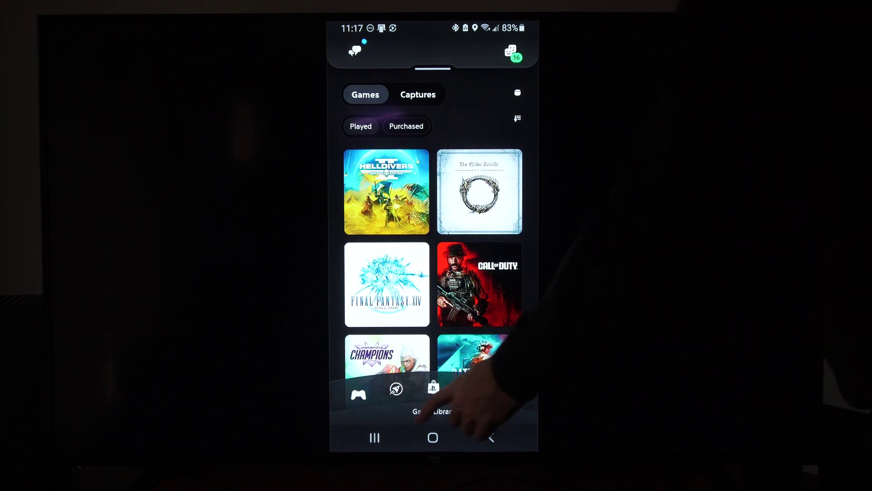
left_click(358, 394)
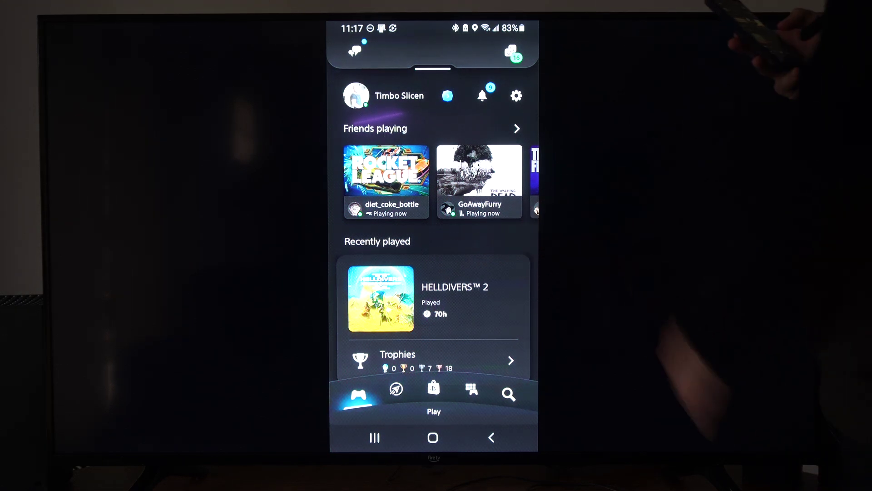
scroll(433, 239, "down", 2)
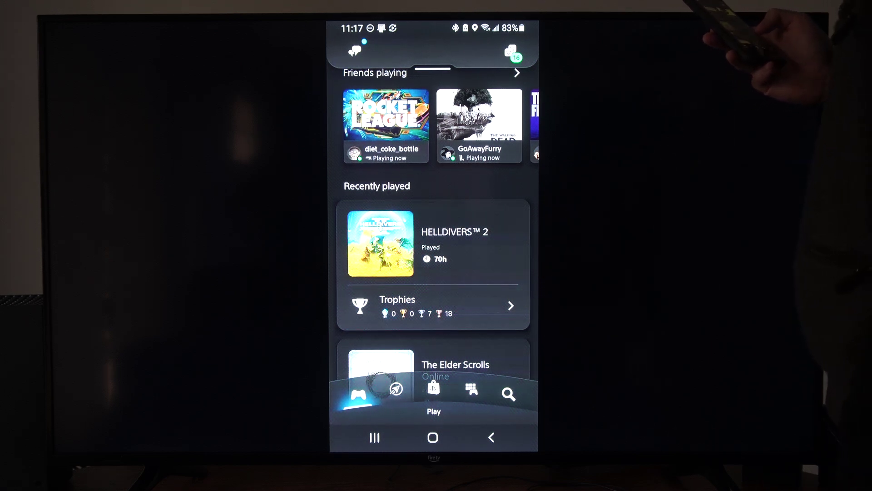
scroll(434, 239, "down", 2)
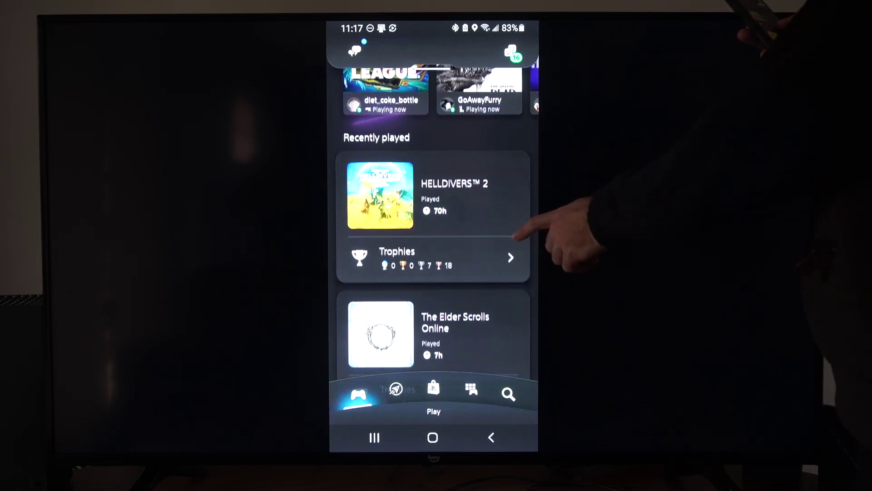
scroll(434, 239, "down", 2)
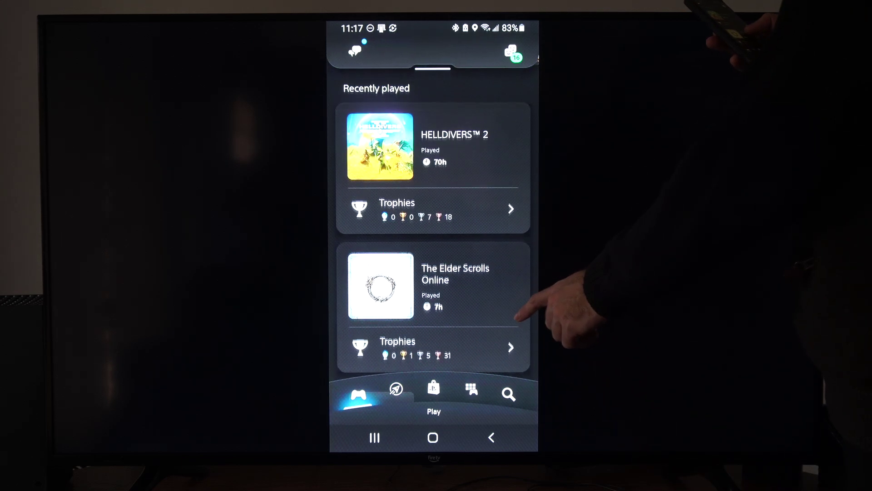
scroll(433, 239, "down", 2)
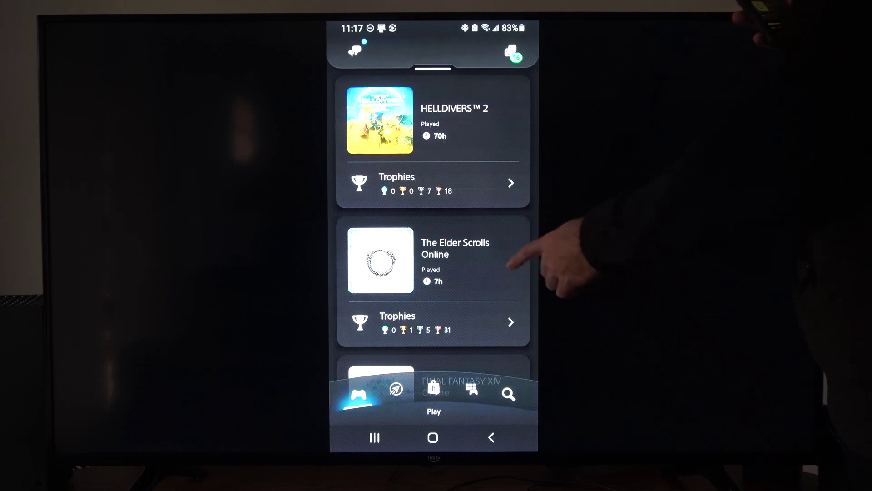
scroll(433, 225, "down", 1)
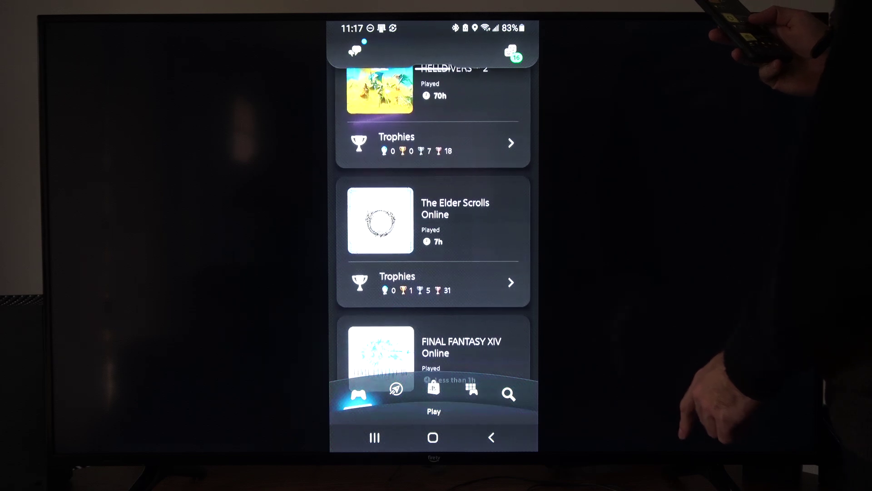
scroll(433, 225, "down", 1)
scroll(433, 226, "down", 2)
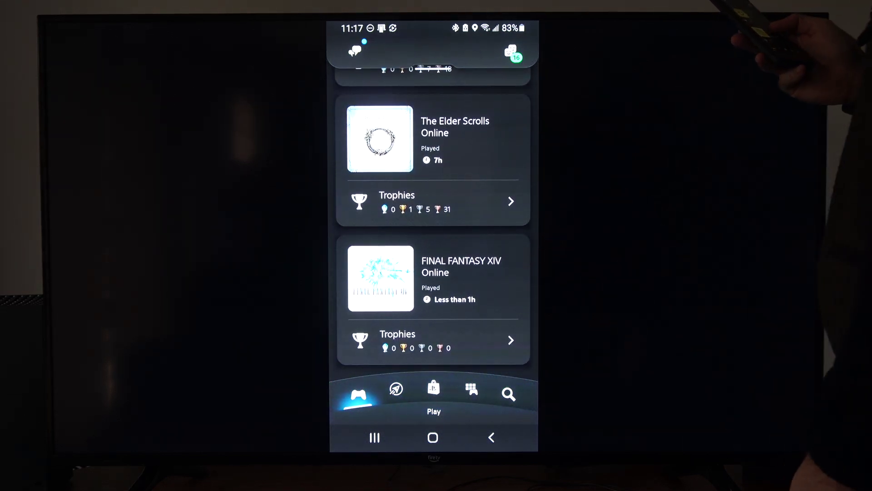
scroll(434, 225, "up", 1)
scroll(433, 225, "up", 2)
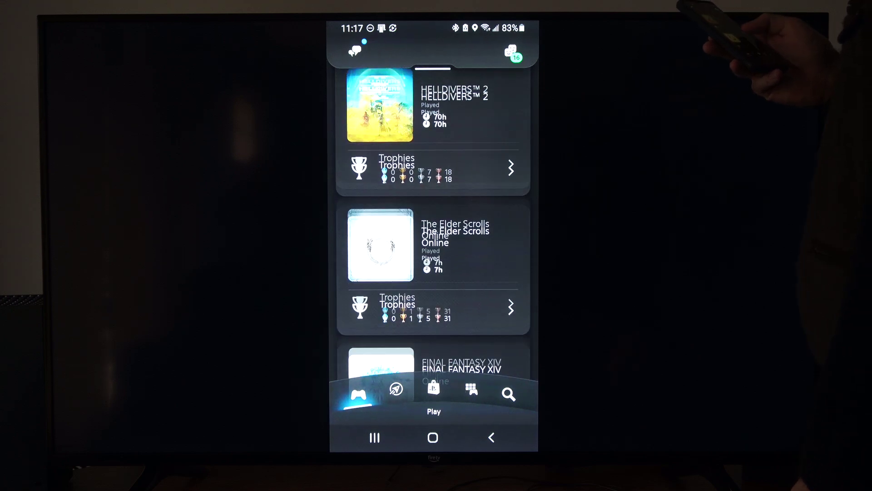
scroll(433, 225, "up", 2)
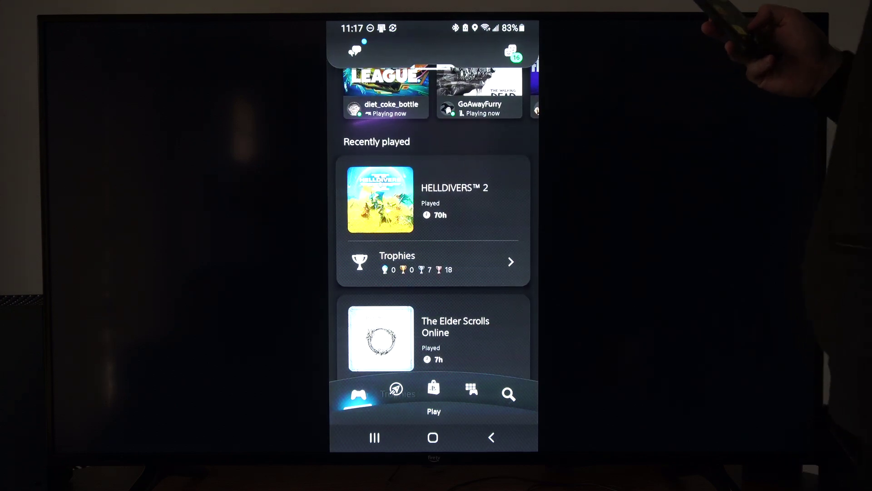
scroll(434, 224, "down", 5)
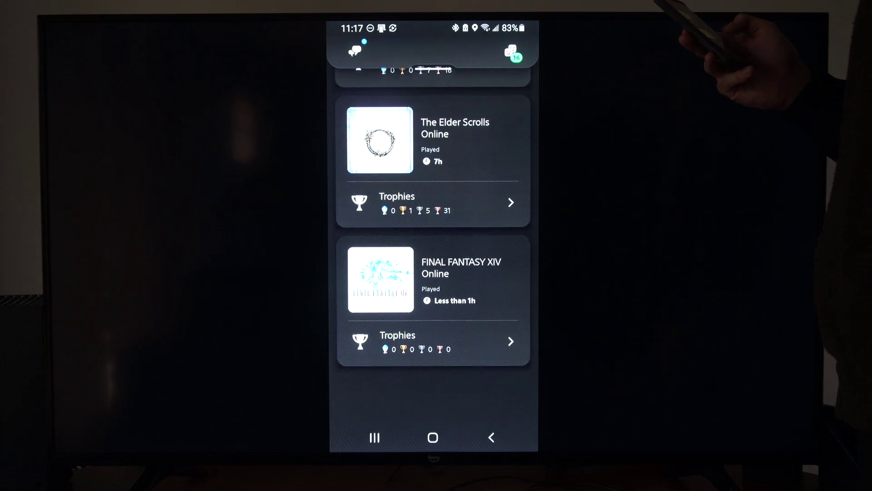
scroll(434, 225, "up", 3)
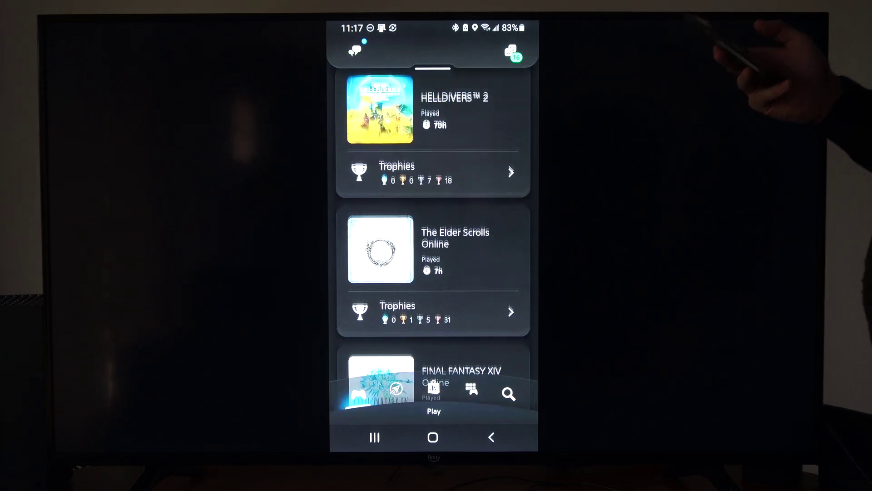
scroll(433, 225, "up", 2)
scroll(434, 226, "up", 2)
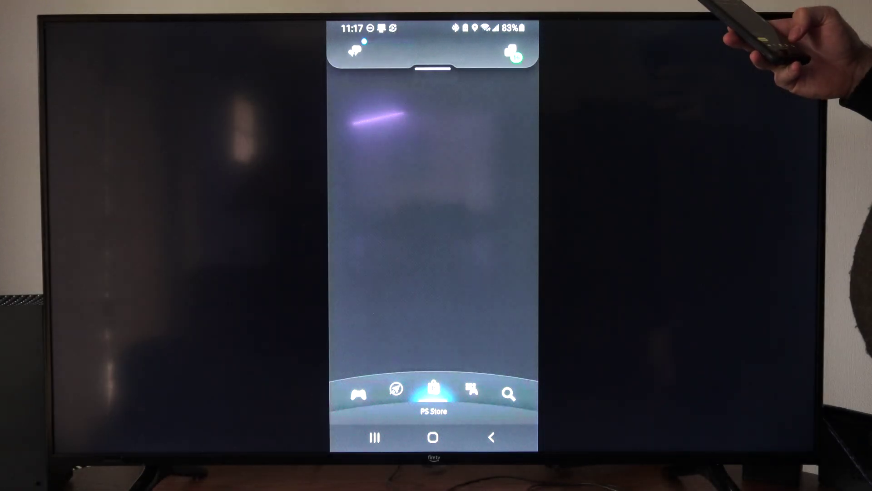
Step: Return to the Game Library of owned games
left_click(470, 390)
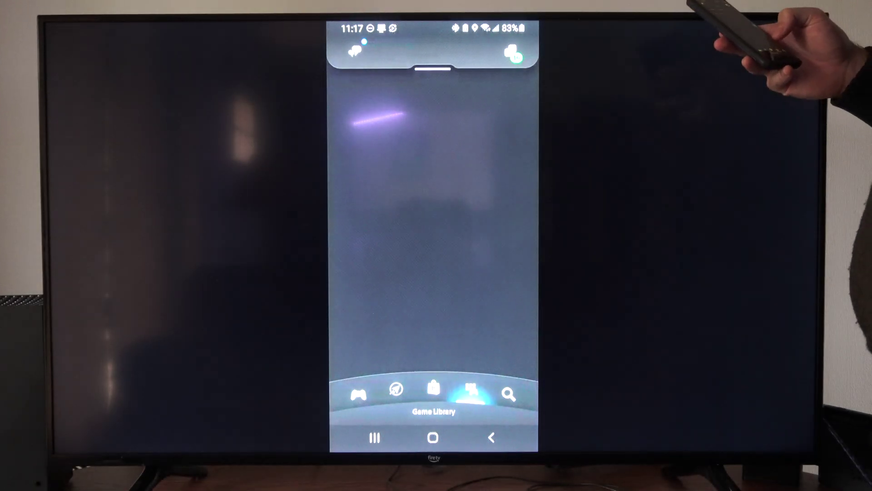
scroll(434, 239, "down", 1)
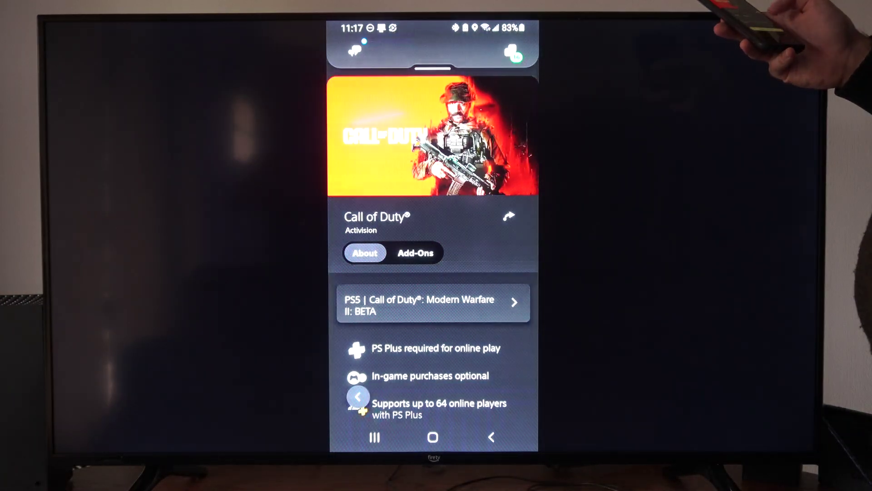
scroll(433, 273, "down", 2)
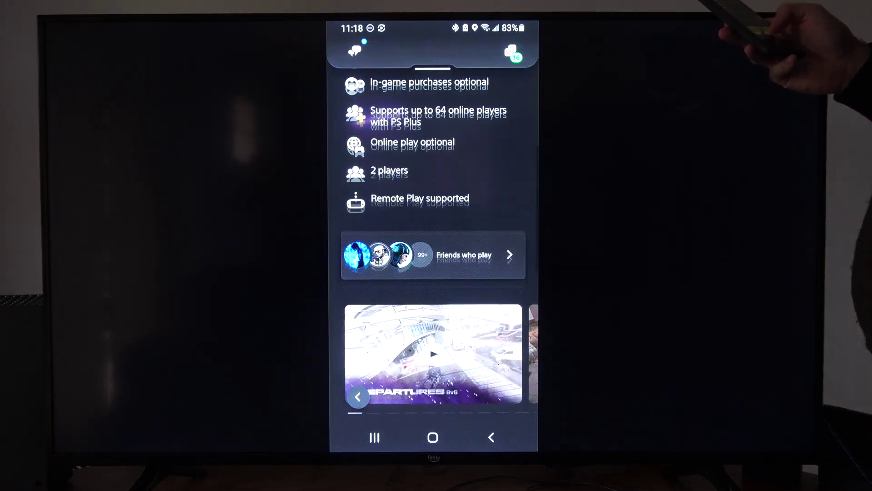
scroll(433, 273, "down", 2)
scroll(433, 272, "down", 2)
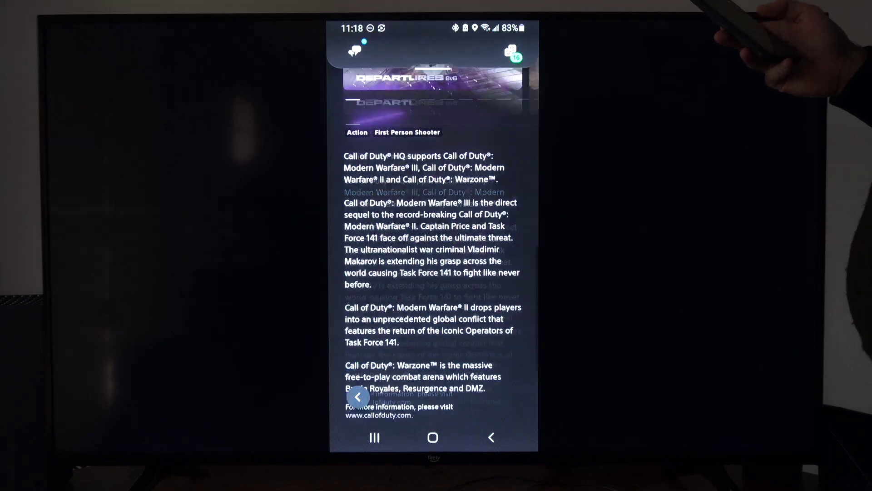
scroll(433, 273, "up", 5)
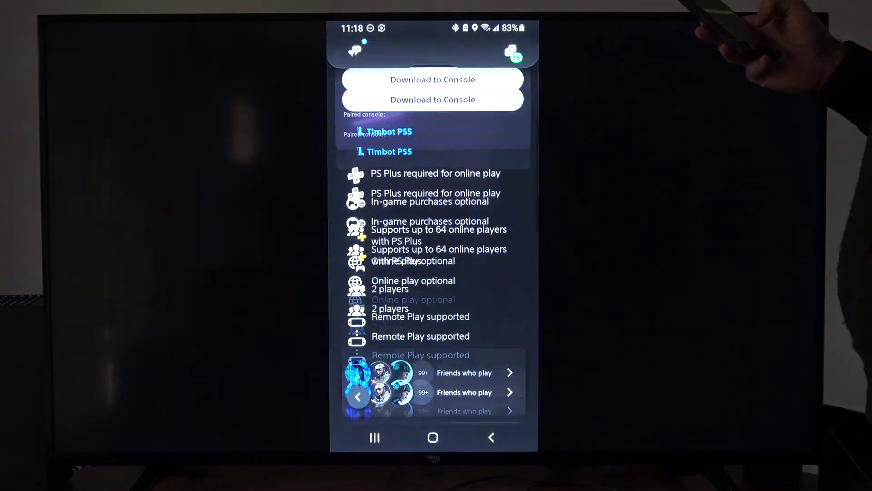
scroll(433, 272, "up", 2)
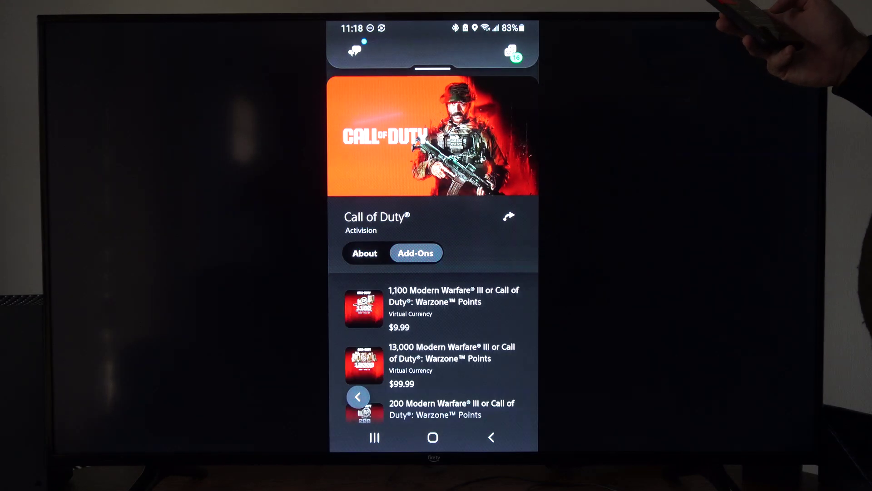
scroll(432, 272, "down", 3)
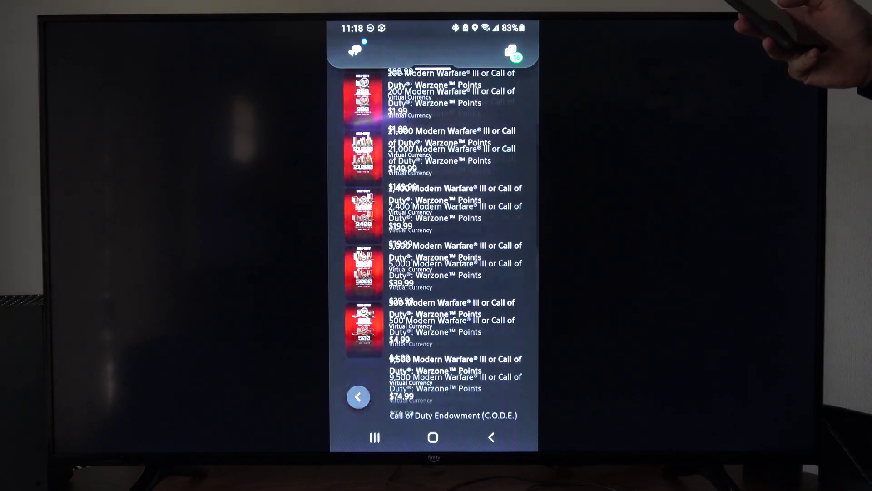
scroll(433, 273, "up", 5)
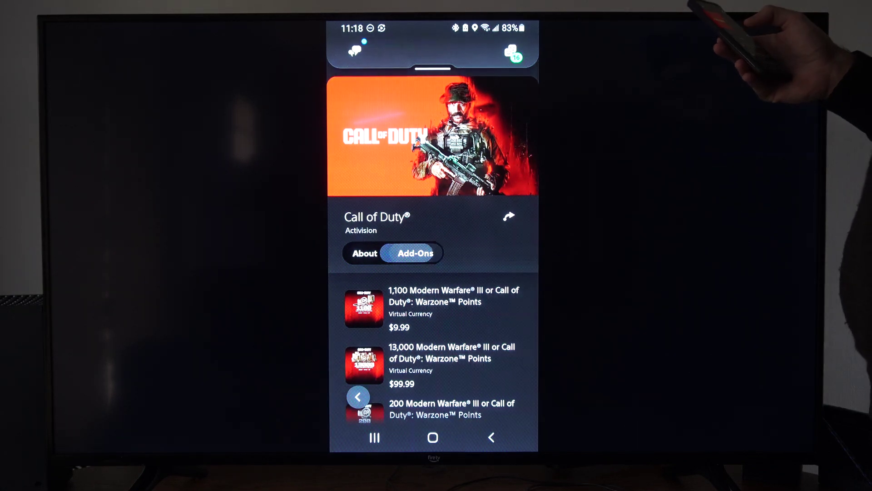